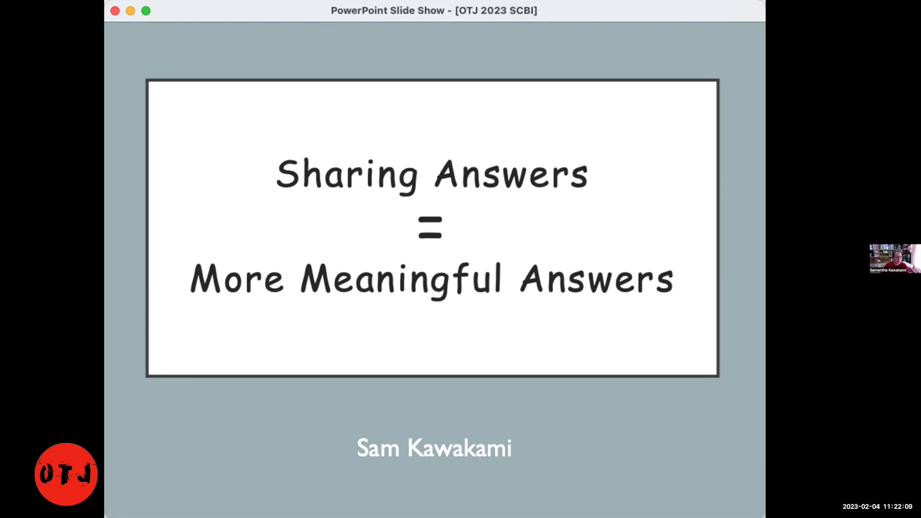
Advance the slide show to the Warm-up worksheet slide.
{"action": "key", "text": "Right"}
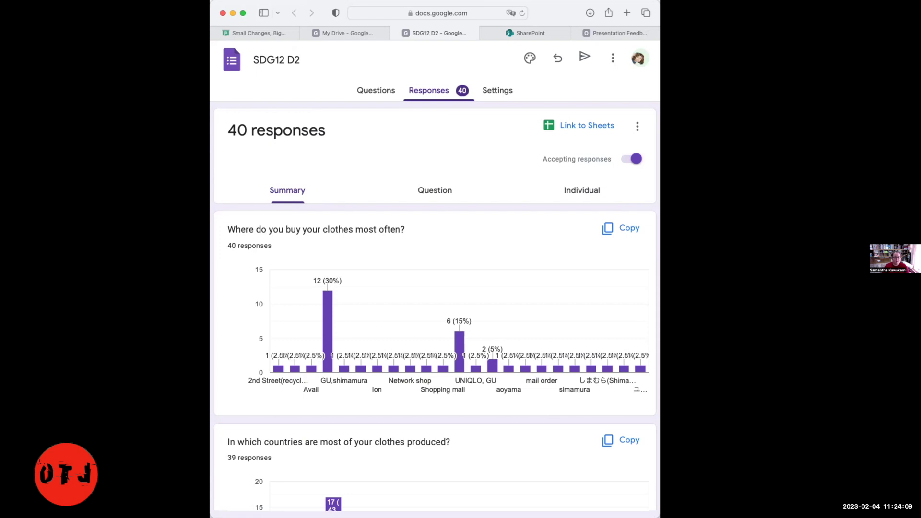
{"action": "scroll", "coordinate": [495, 310], "scroll_direction": "down", "scroll_amount": 3}
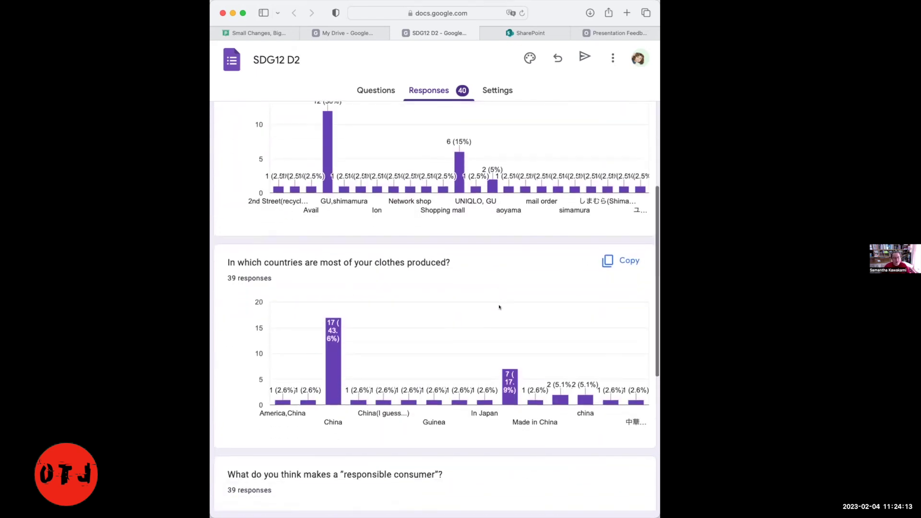
{"action": "scroll", "coordinate": [499, 308], "scroll_direction": "down", "scroll_amount": 2}
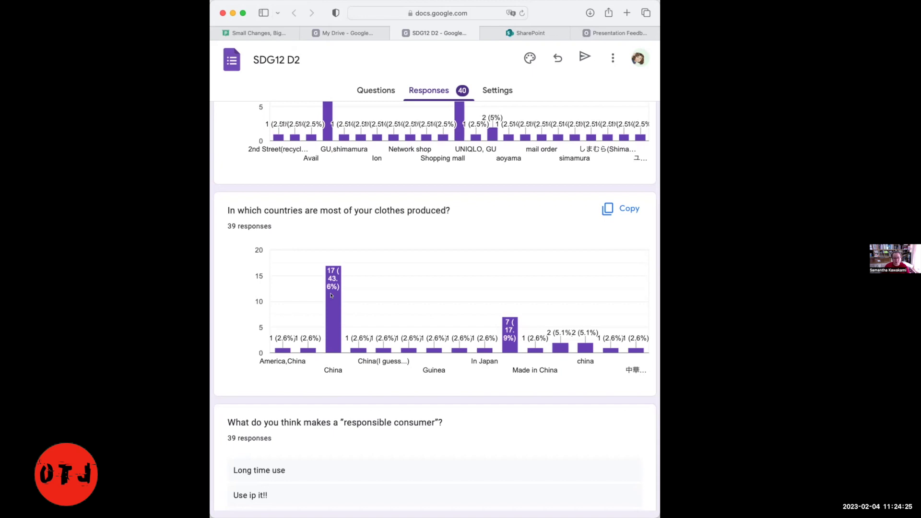
{"action": "scroll", "coordinate": [331, 296], "scroll_direction": "down", "scroll_amount": 2}
{"action": "scroll", "coordinate": [332, 295], "scroll_direction": "down", "scroll_amount": 3}
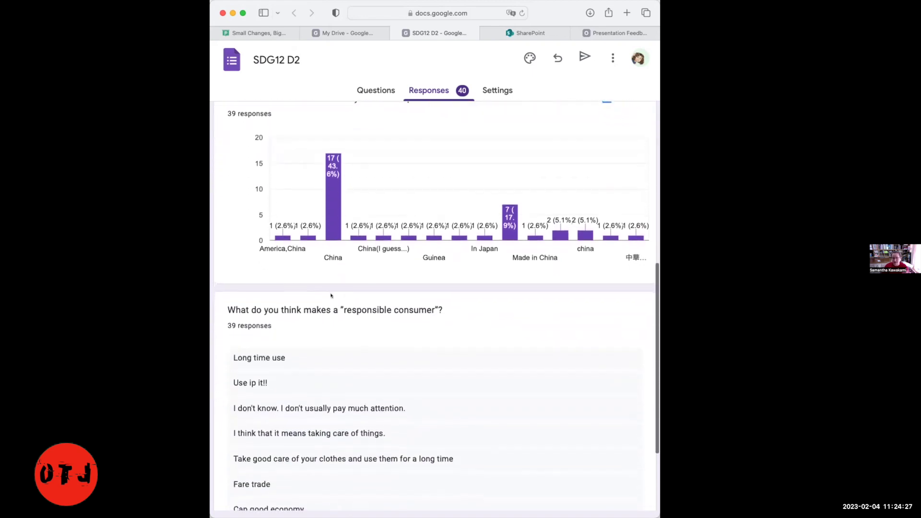
{"action": "scroll", "coordinate": [331, 295], "scroll_direction": "down", "scroll_amount": 2}
{"action": "scroll", "coordinate": [331, 296], "scroll_direction": "down", "scroll_amount": 2}
{"action": "scroll", "coordinate": [331, 295], "scroll_direction": "down", "scroll_amount": 1}
{"action": "scroll", "coordinate": [331, 296], "scroll_direction": "down", "scroll_amount": 1}
{"action": "scroll", "coordinate": [331, 295], "scroll_direction": "down", "scroll_amount": 2}
{"action": "scroll", "coordinate": [331, 296], "scroll_direction": "down", "scroll_amount": 2}
{"action": "scroll", "coordinate": [331, 295], "scroll_direction": "down", "scroll_amount": 1}
{"action": "scroll", "coordinate": [332, 295], "scroll_direction": "down", "scroll_amount": 2}
{"action": "scroll", "coordinate": [331, 296], "scroll_direction": "down", "scroll_amount": 1}
{"action": "scroll", "coordinate": [332, 296], "scroll_direction": "down", "scroll_amount": 1}
{"action": "scroll", "coordinate": [331, 294], "scroll_direction": "down", "scroll_amount": 2}
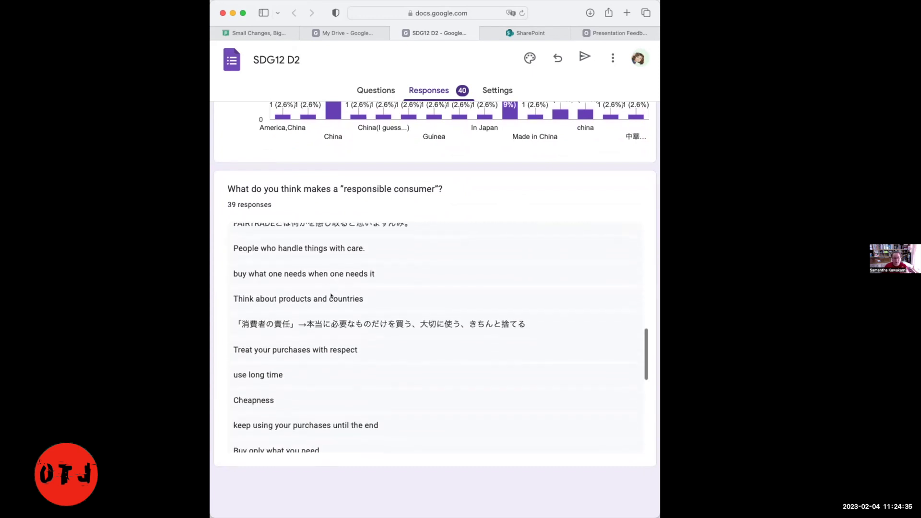
{"action": "scroll", "coordinate": [332, 294], "scroll_direction": "down", "scroll_amount": 1}
{"action": "scroll", "coordinate": [331, 295], "scroll_direction": "down", "scroll_amount": 1}
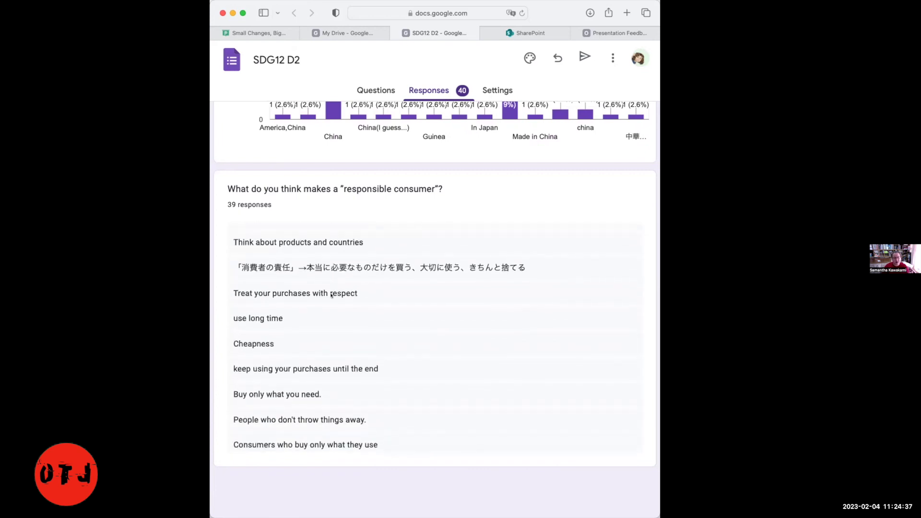
{"action": "scroll", "coordinate": [331, 295], "scroll_direction": "down", "scroll_amount": 1}
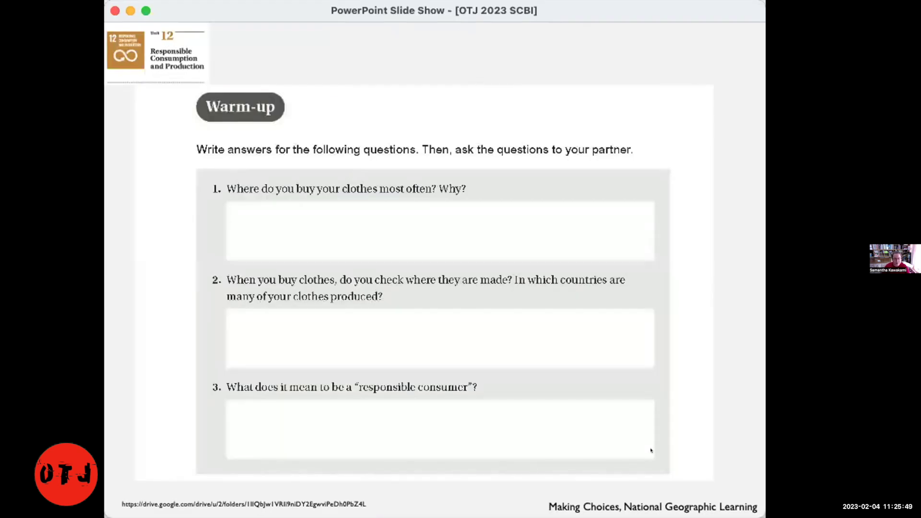
Advance the slide show to the Opinions slide.
{"action": "key", "text": "Right"}
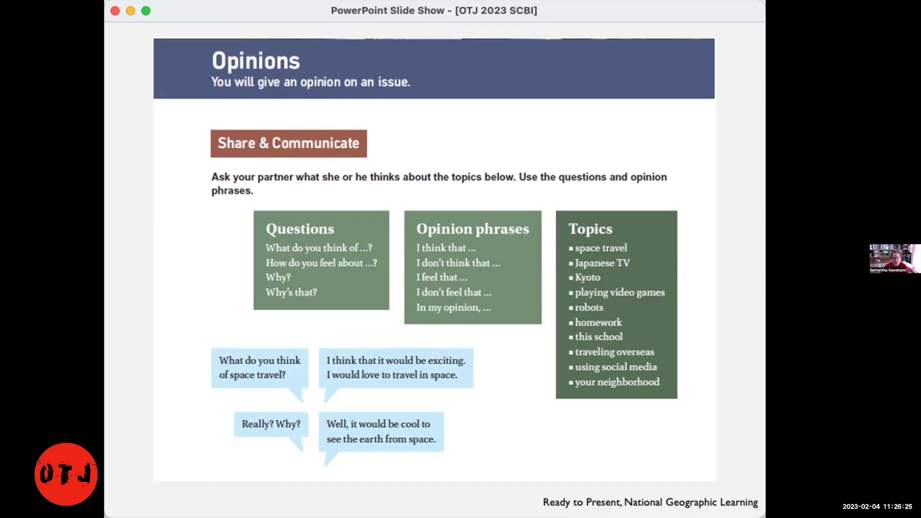
Advance the slide show to the Unit 6 Stories discussion worksheet slide.
{"action": "key", "text": "Right"}
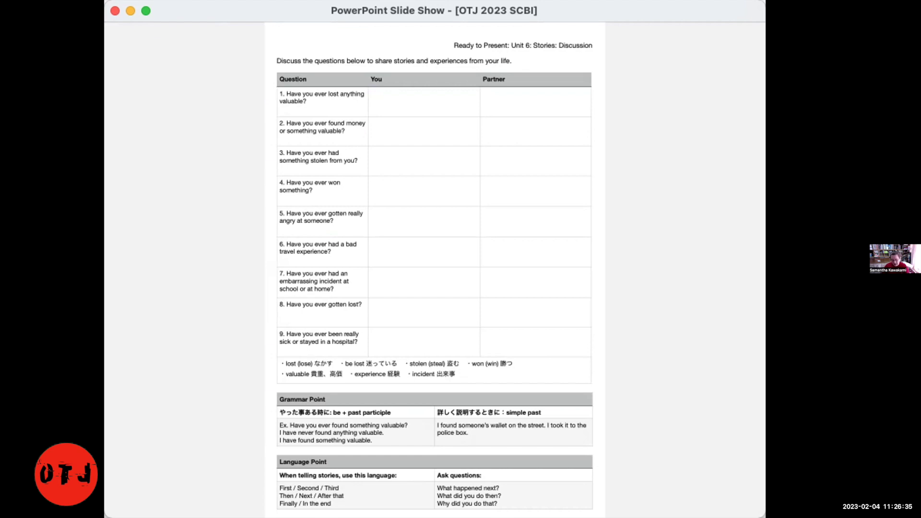
{"action": "key", "text": "Right"}
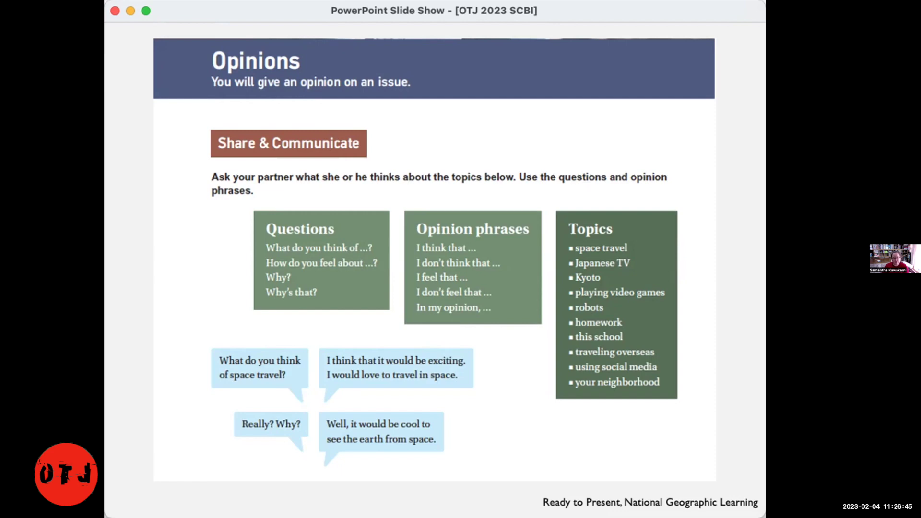
{"action": "key", "text": "Right"}
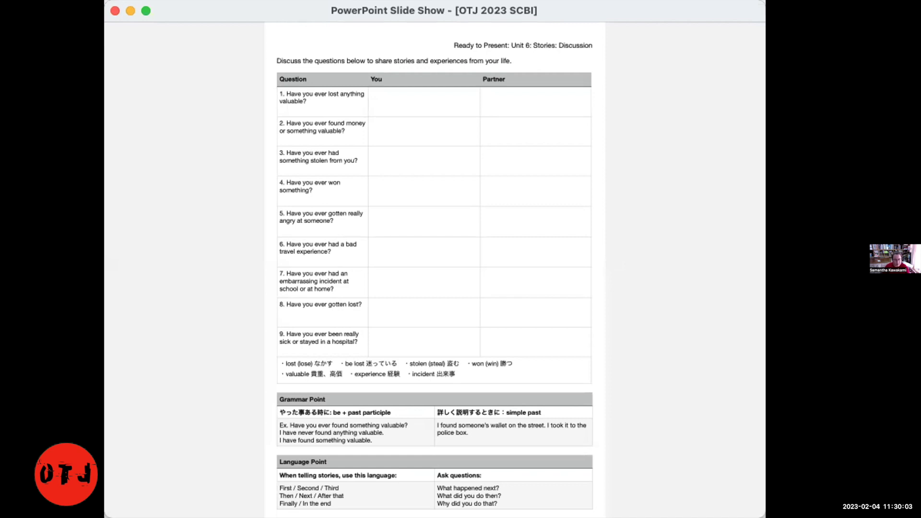
Advance the slide show to the Student Presentations slide.
{"action": "key", "text": "Right"}
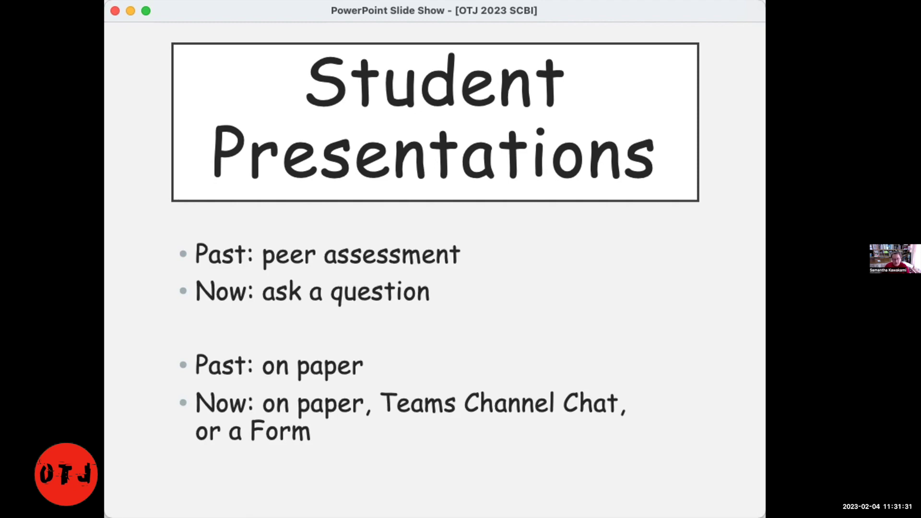
Advance through the worksheet table slide to the Student Presentations bullet slide.
{"action": "key", "text": "Right"}
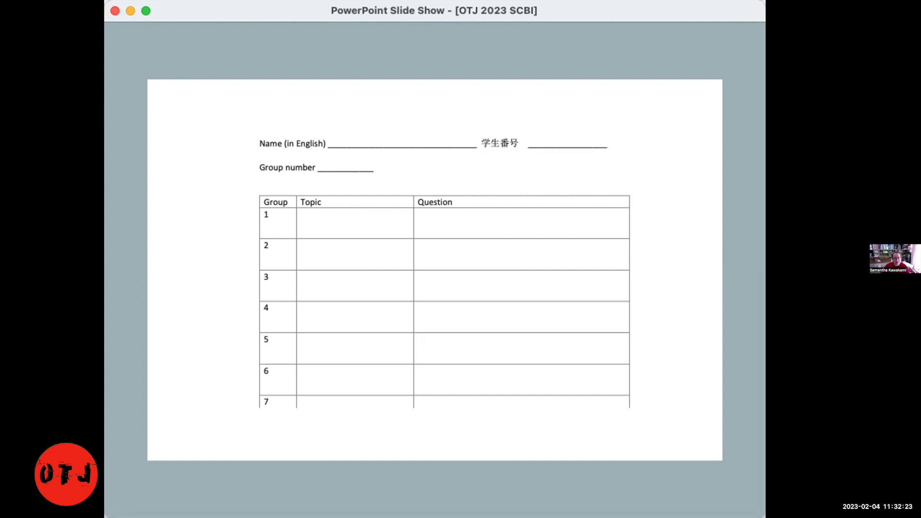
{"action": "left_click", "coordinate": [454, 189]}
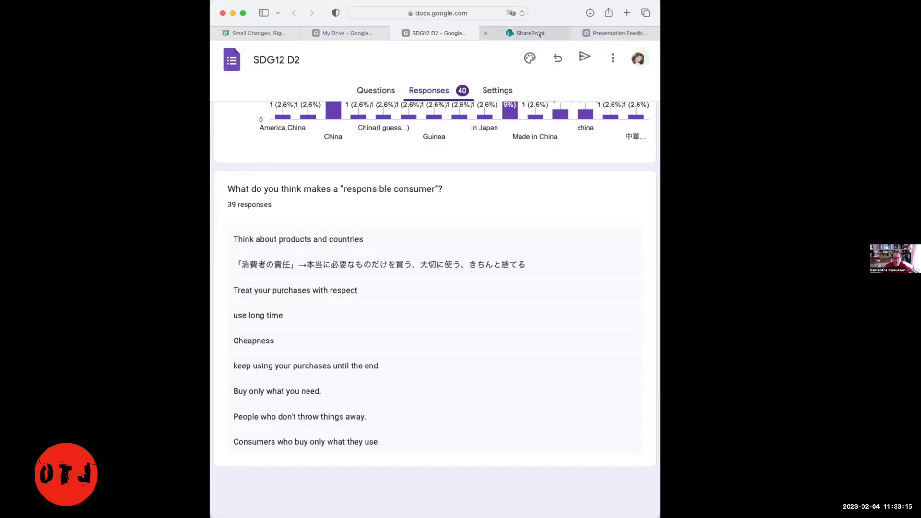
Switch to the Presentation Feedback form and preview it in the Computer layout.
{"action": "left_click", "coordinate": [539, 33]}
{"action": "left_click", "coordinate": [615, 33]}
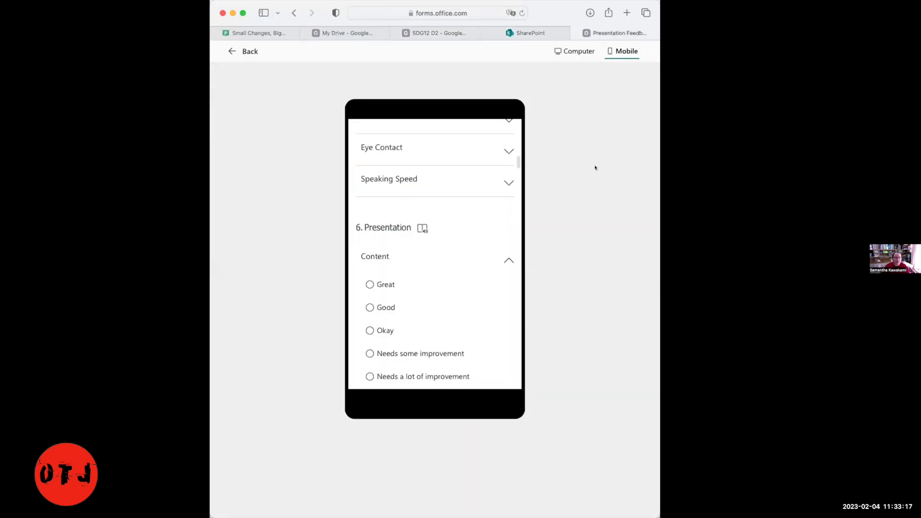
{"action": "left_click", "coordinate": [572, 53]}
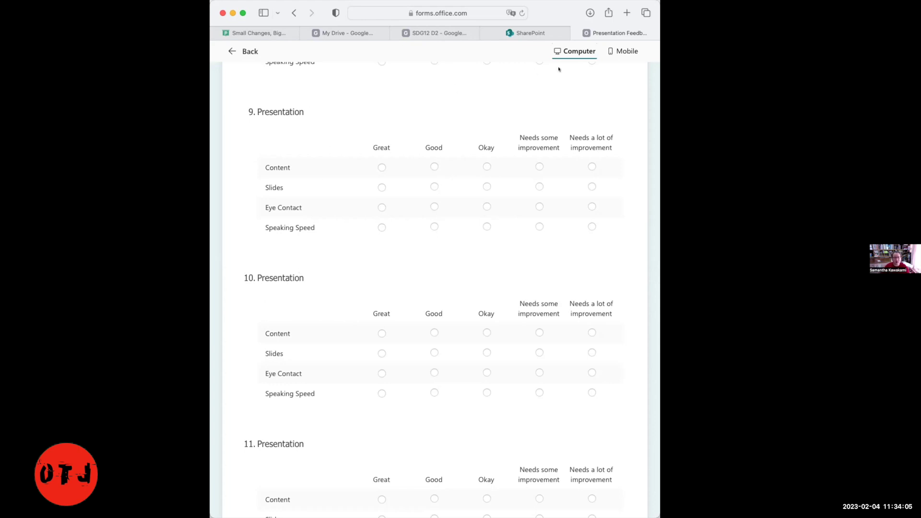
Preview the form in Mobile layout, toggling the Content and Slides ratings, then return to the slide show.
{"action": "left_click", "coordinate": [606, 52]}
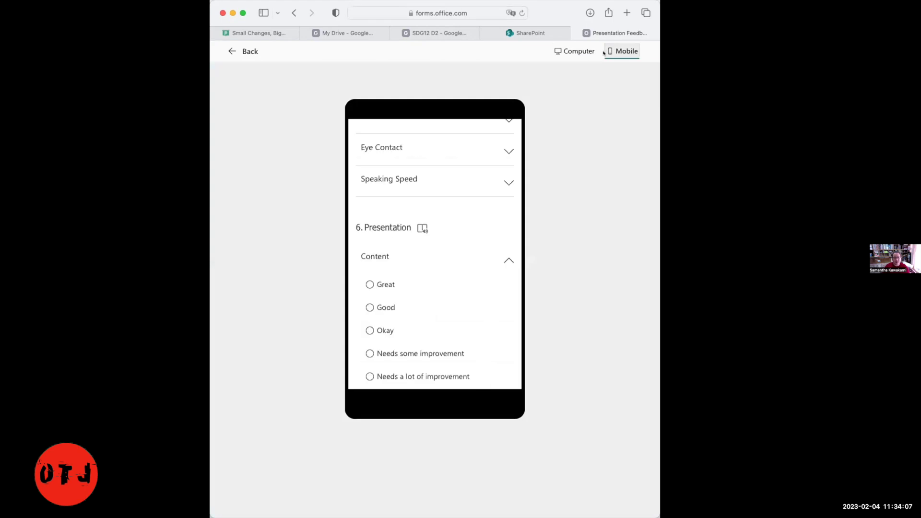
{"action": "left_click", "coordinate": [506, 259]}
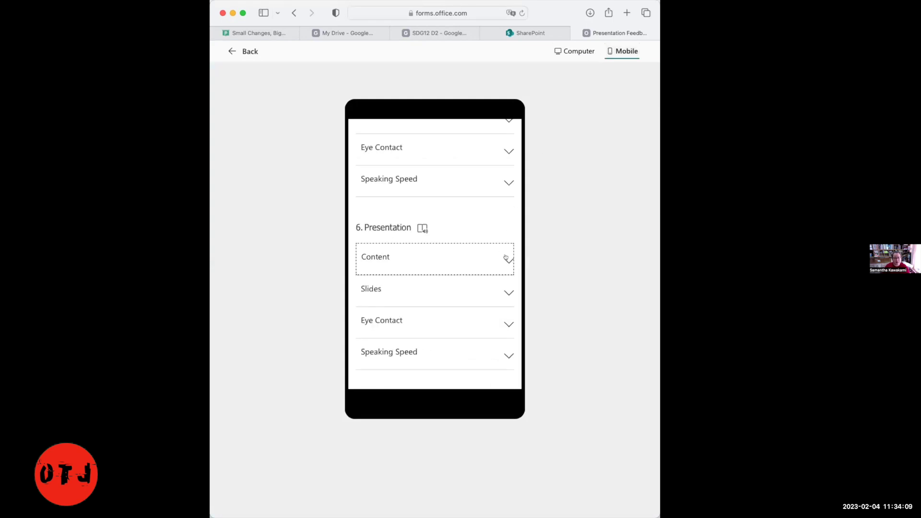
{"action": "left_click", "coordinate": [509, 289]}
{"action": "scroll", "coordinate": [478, 198], "scroll_direction": "down", "scroll_amount": 1}
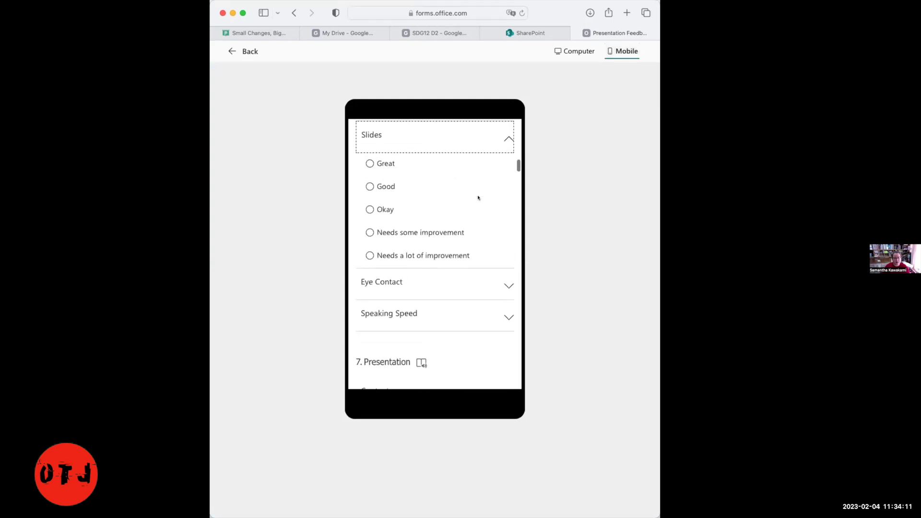
{"action": "scroll", "coordinate": [478, 198], "scroll_direction": "up", "scroll_amount": 2}
{"action": "left_click", "coordinate": [505, 184]}
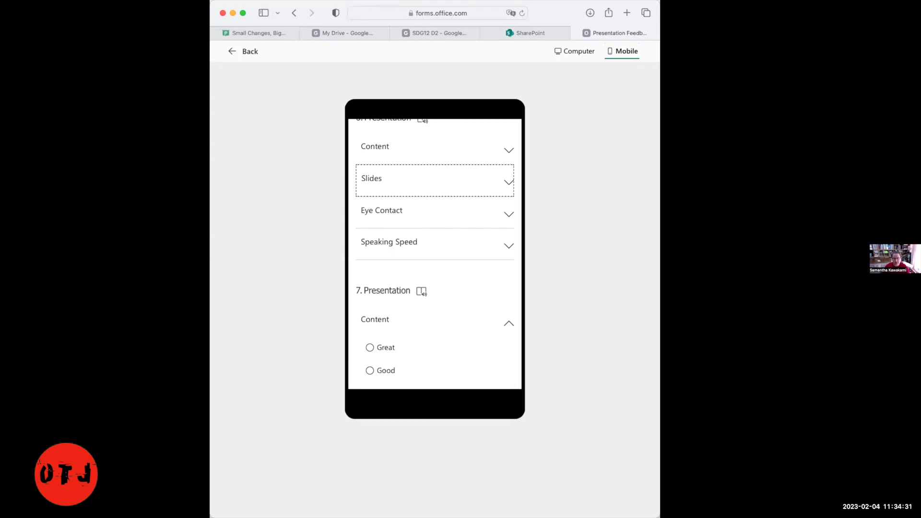
{"action": "key", "text": "super+Tab"}
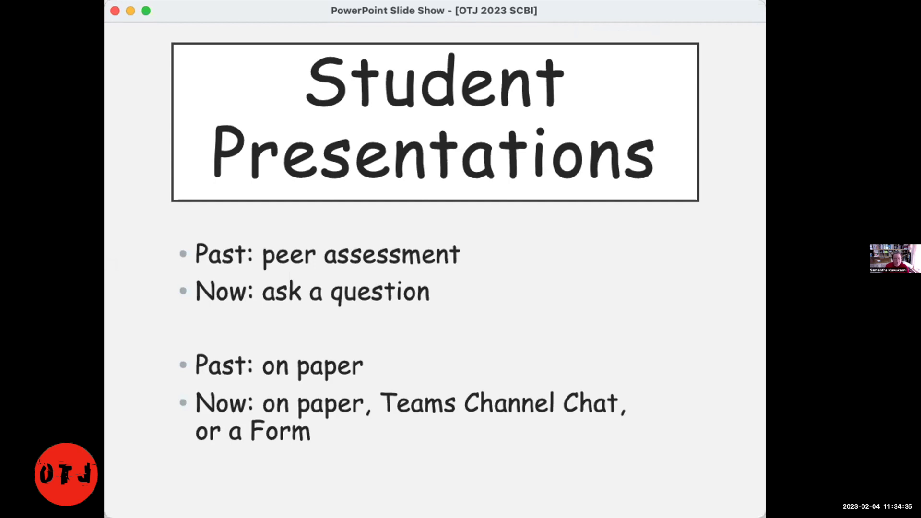
Advance the slide show to the worksheet table slide.
{"action": "key", "text": "Right"}
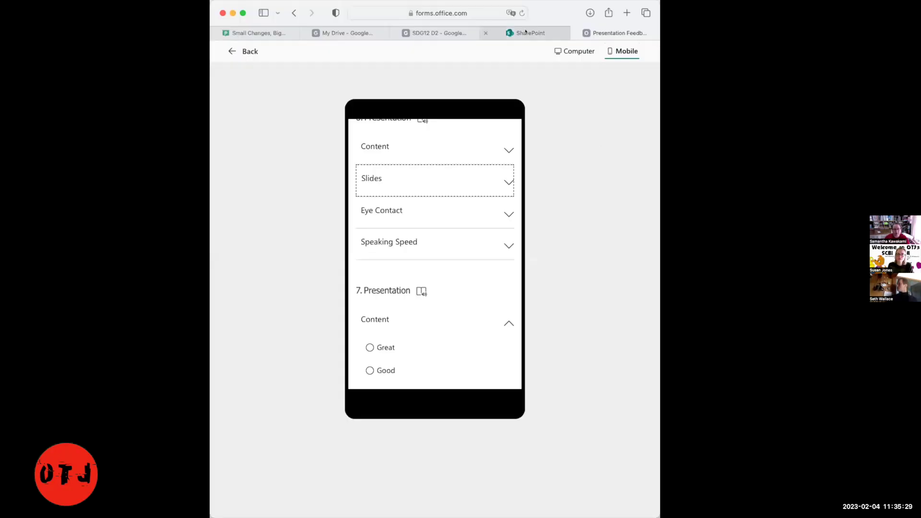
Return to the Presentation Feedback form and leave the preview for the editing view.
{"action": "left_click", "coordinate": [526, 33]}
{"action": "left_click", "coordinate": [616, 32]}
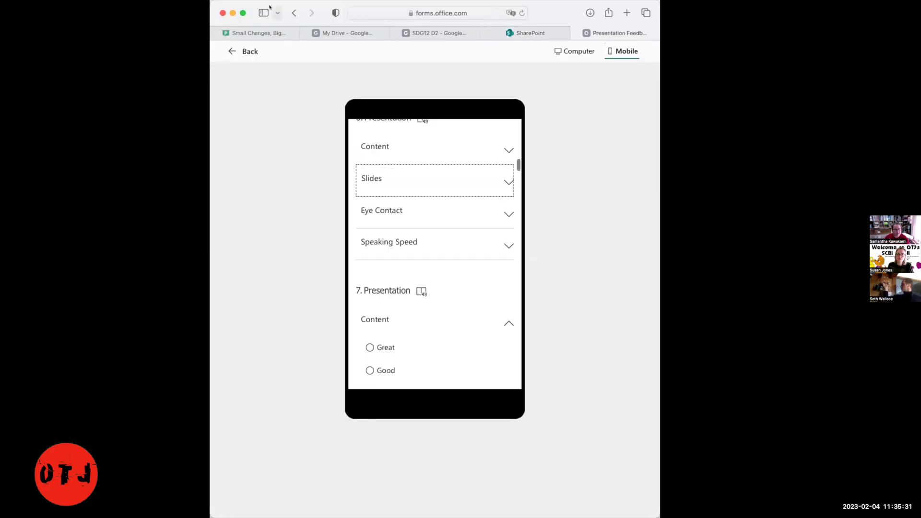
{"action": "left_click", "coordinate": [250, 51]}
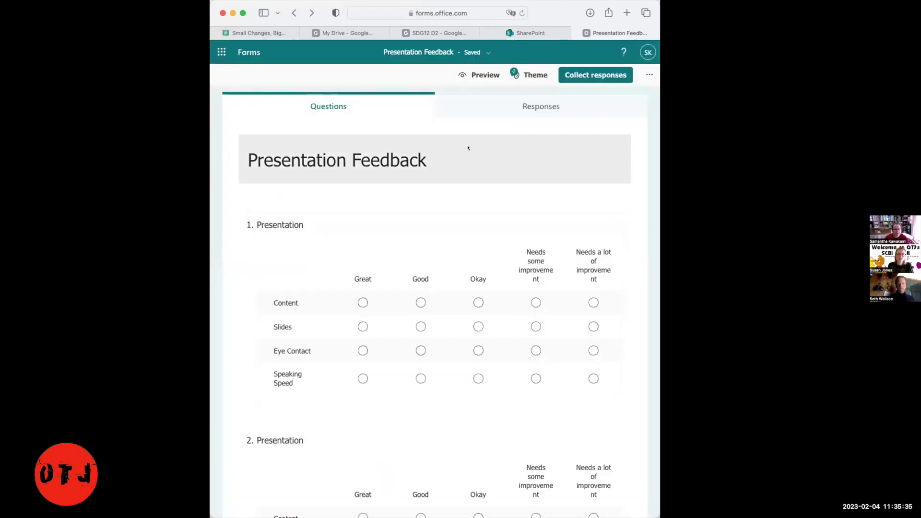
{"action": "scroll", "coordinate": [468, 148], "scroll_direction": "down", "scroll_amount": 1}
{"action": "scroll", "coordinate": [468, 148], "scroll_direction": "down", "scroll_amount": 2}
{"action": "scroll", "coordinate": [468, 148], "scroll_direction": "down", "scroll_amount": 3}
{"action": "scroll", "coordinate": [468, 148], "scroll_direction": "down", "scroll_amount": 3}
{"action": "scroll", "coordinate": [468, 148], "scroll_direction": "down", "scroll_amount": 3}
{"action": "scroll", "coordinate": [466, 146], "scroll_direction": "down", "scroll_amount": 1}
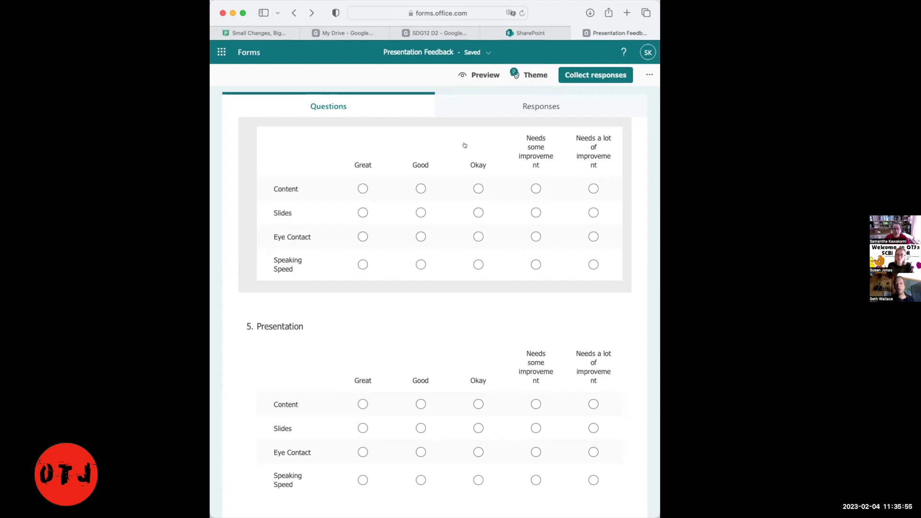
{"action": "scroll", "coordinate": [464, 144], "scroll_direction": "up", "scroll_amount": 1}
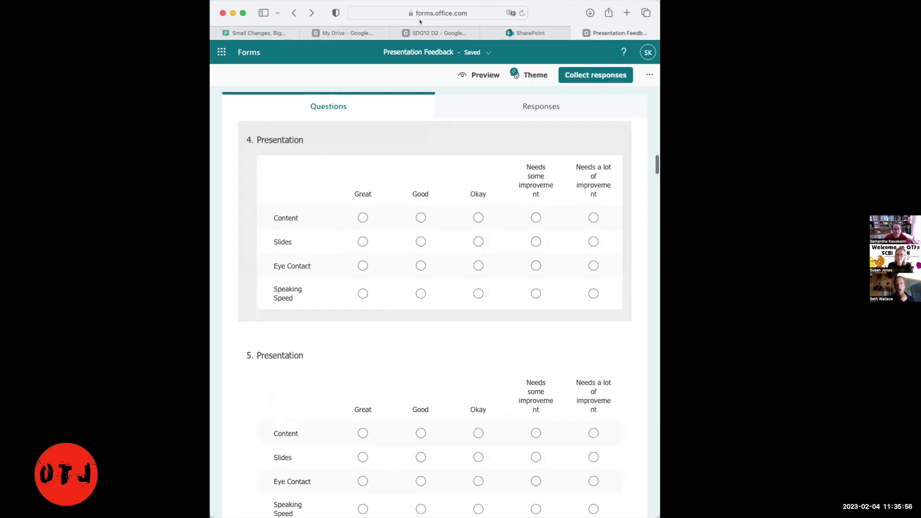
Preview the Presentation Feedback form again in the Mobile layout.
{"action": "left_click", "coordinate": [468, 77]}
{"action": "left_click", "coordinate": [619, 52]}
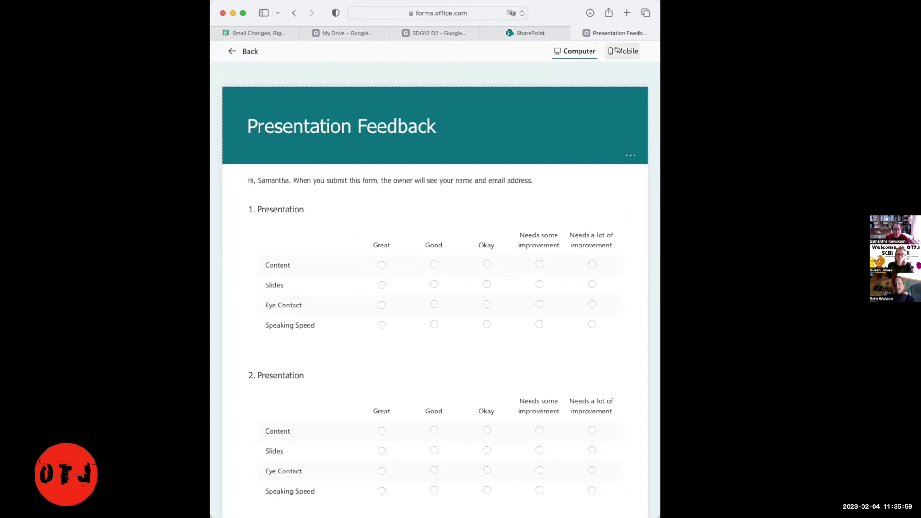